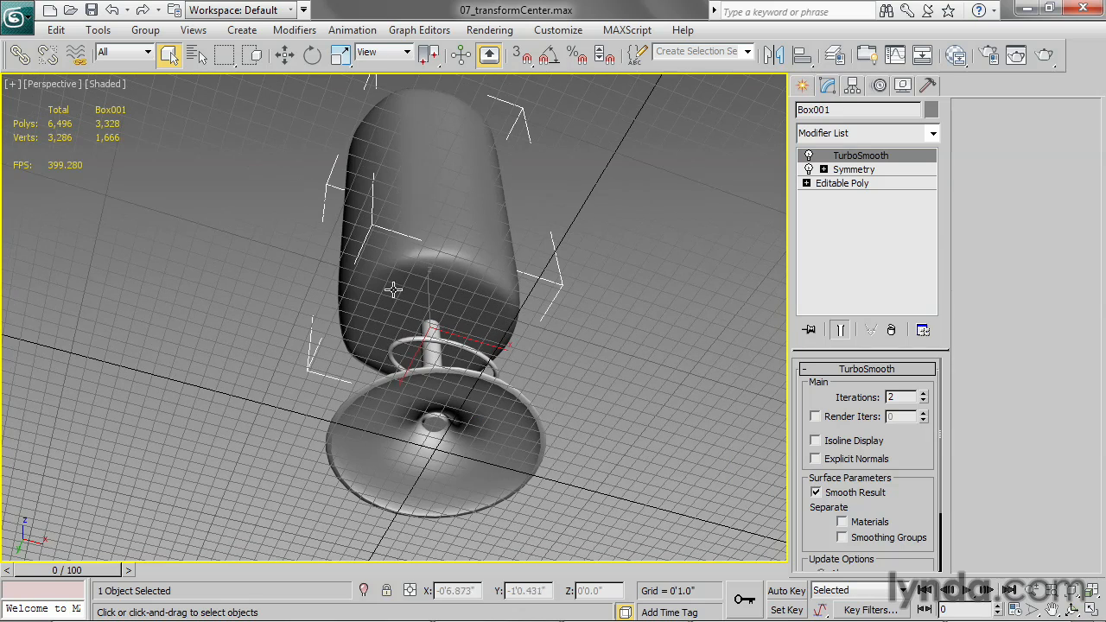
- Hide the viewport grid and go to the glass's Editable Poly level with the end result of the modifiers shown
{"action": "scroll", "coordinate": [493, 288], "scroll_direction": "up", "scroll_amount": 5}
{"action": "middle_click_drag", "start_coordinate": [507, 279], "coordinate": [475, 322]}
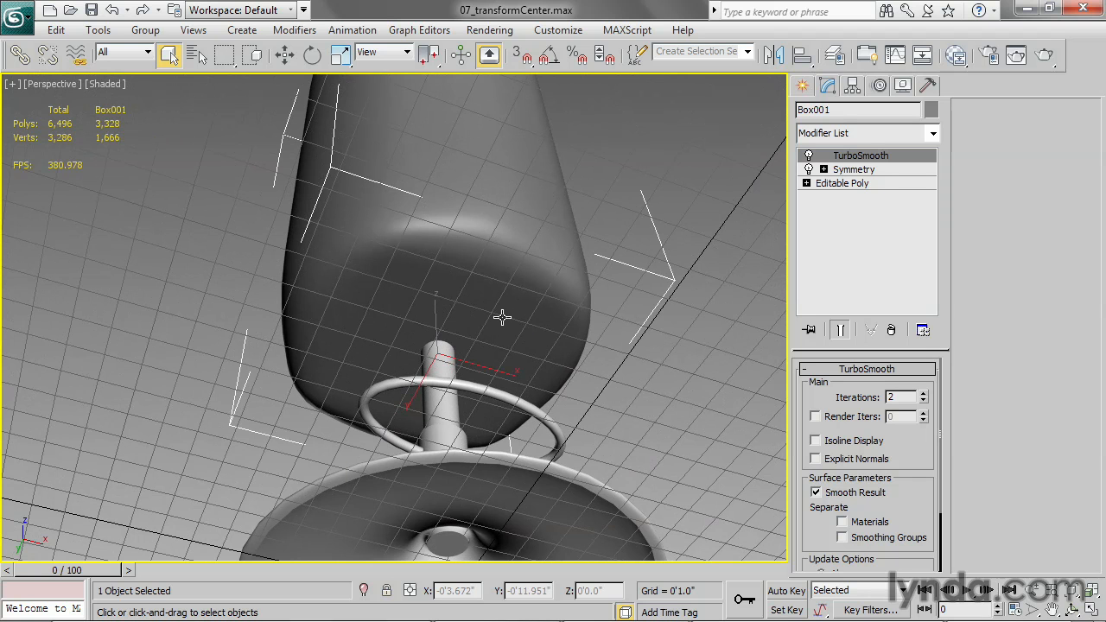
{"action": "key", "text": "g"}
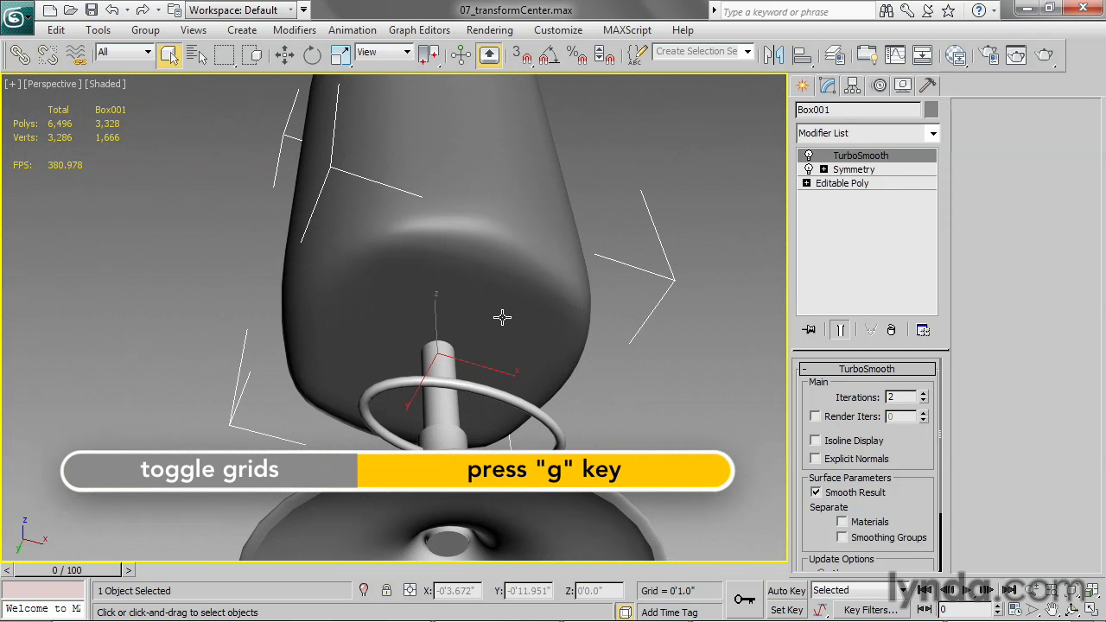
{"action": "left_click", "coordinate": [850, 184]}
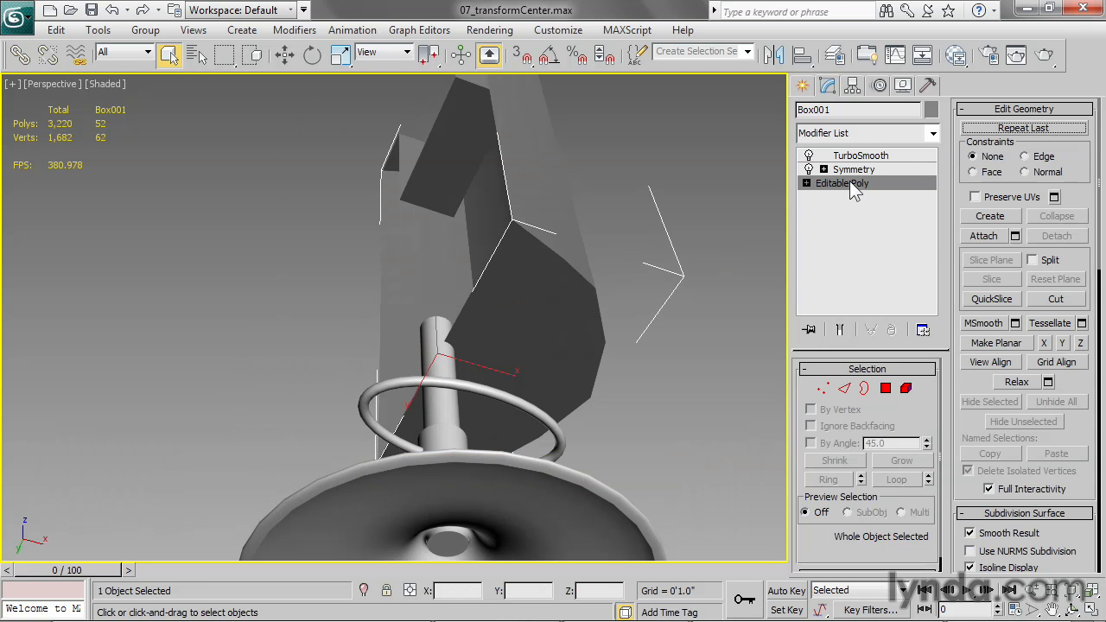
{"action": "left_click", "coordinate": [840, 330]}
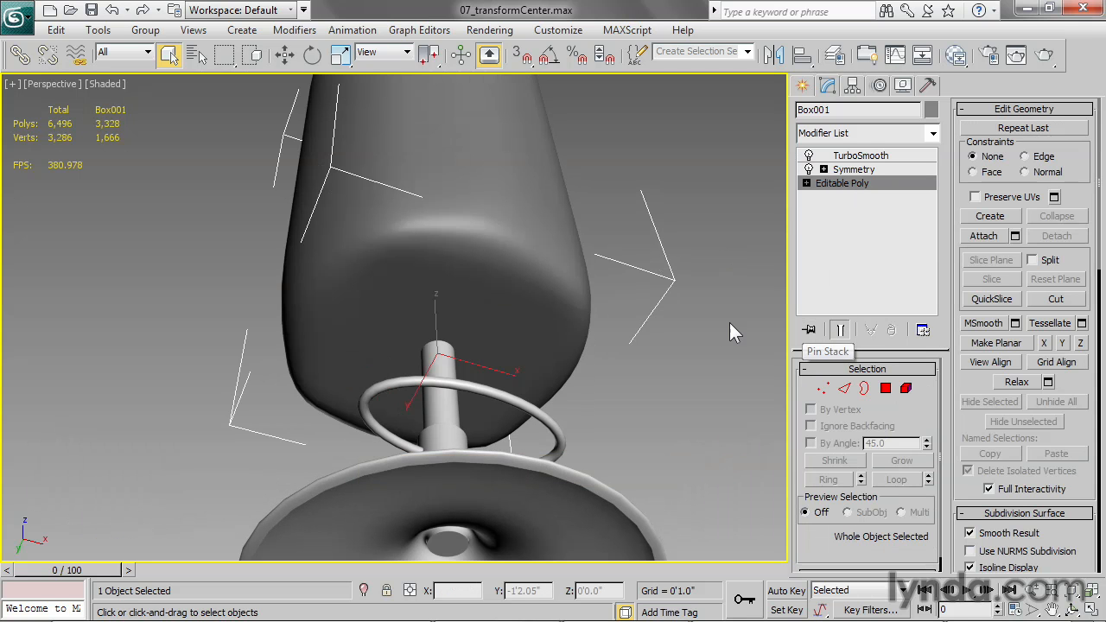
- Select the eight polygons closing the underside of the glass bowl and delete them
{"action": "left_click", "coordinate": [886, 388]}
{"action": "left_click", "coordinate": [537, 271]}
{"action": "left_click", "coordinate": [575, 297], "text": "ctrl"}
{"action": "left_click", "coordinate": [576, 356], "text": "ctrl"}
{"action": "left_click", "coordinate": [507, 338], "text": "ctrl"}
{"action": "left_click", "coordinate": [536, 403], "text": "ctrl"}
{"action": "left_click", "coordinate": [494, 383], "text": "ctrl"}
{"action": "middle_click_drag", "start_coordinate": [640, 378], "coordinate": [687, 243], "text": "alt"}
{"action": "left_click", "coordinate": [683, 304], "text": "ctrl"}
{"action": "left_click", "coordinate": [699, 345], "text": "ctrl"}
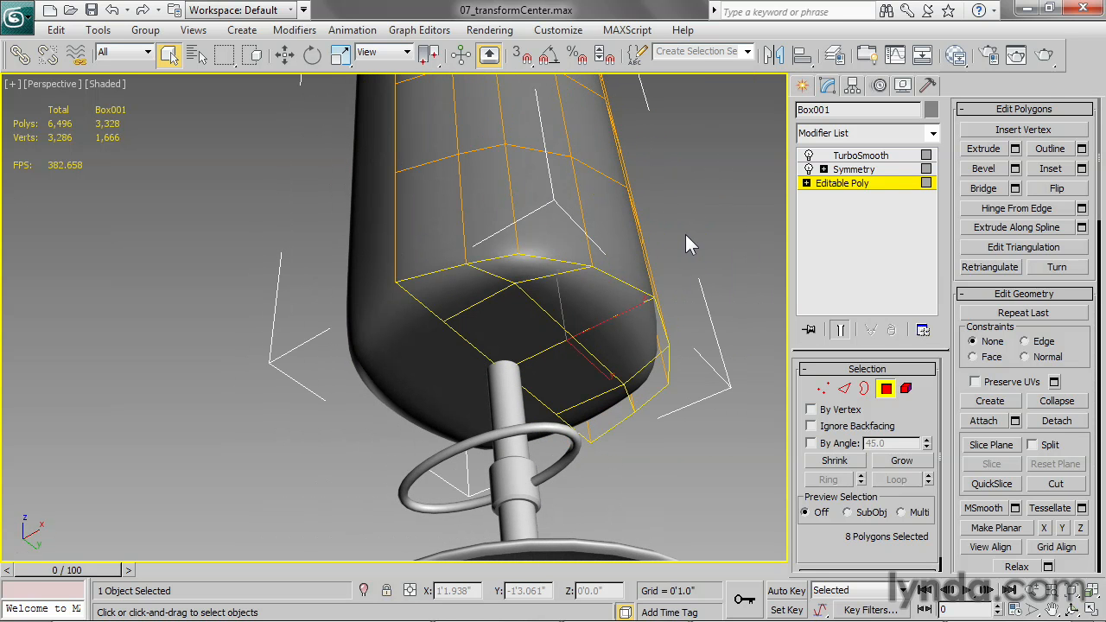
{"action": "key", "text": "Delete"}
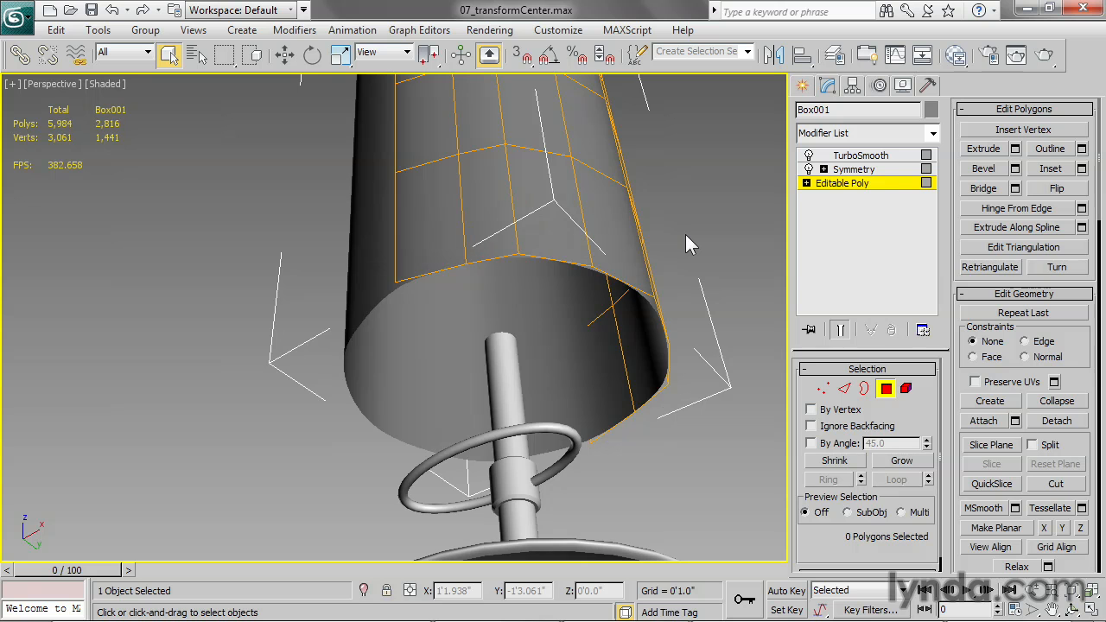
- Select the loop of open edges around the bottom of the bowl and activate uniform scaling
{"action": "middle_click_drag", "start_coordinate": [656, 201], "coordinate": [613, 311], "text": "alt"}
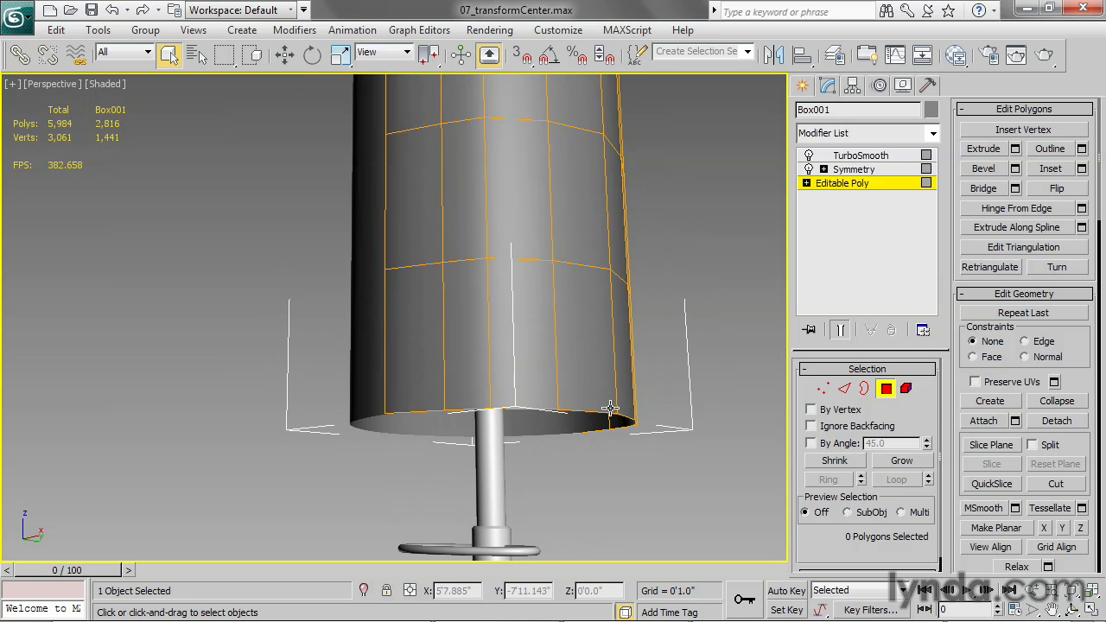
{"action": "middle_click_drag", "start_coordinate": [638, 413], "coordinate": [656, 399], "text": "alt"}
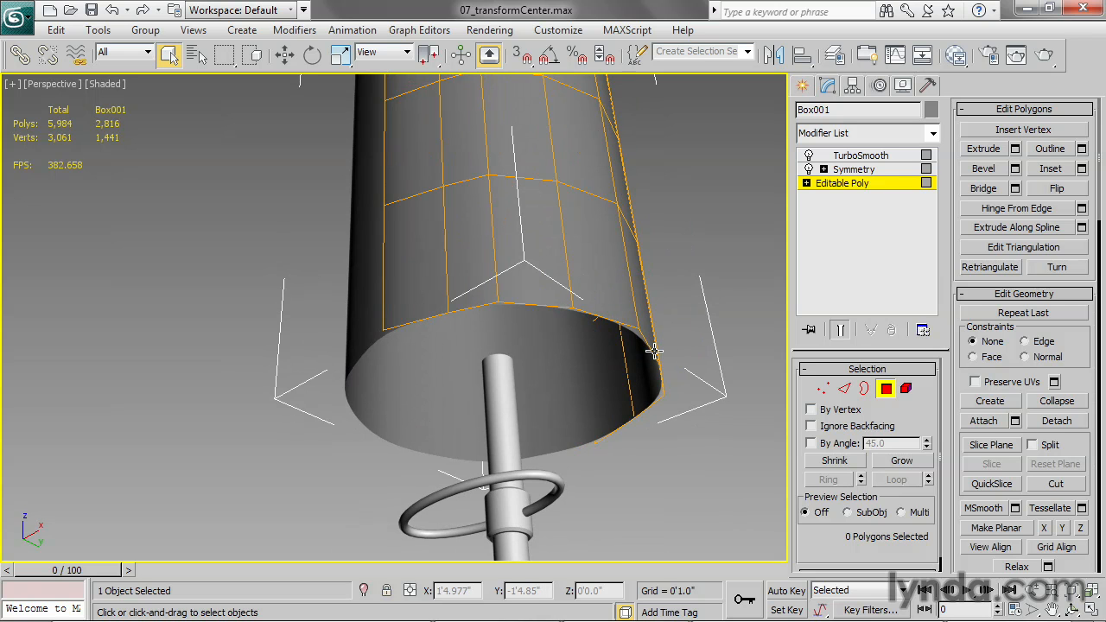
{"action": "left_click", "coordinate": [844, 390]}
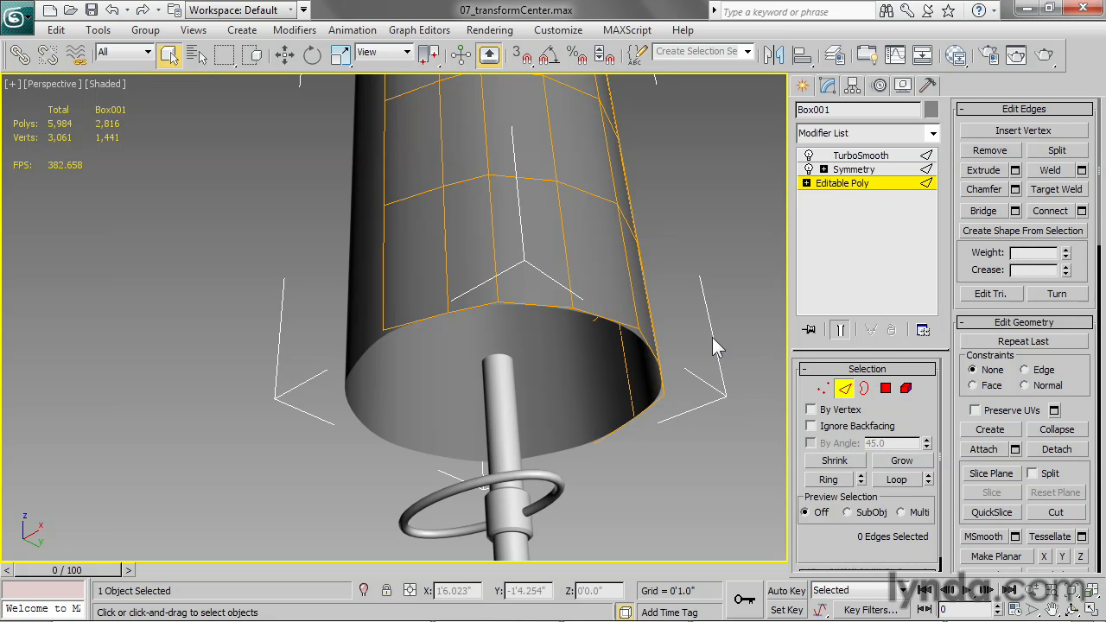
{"action": "left_click", "coordinate": [414, 322]}
{"action": "double_click", "coordinate": [414, 322]}
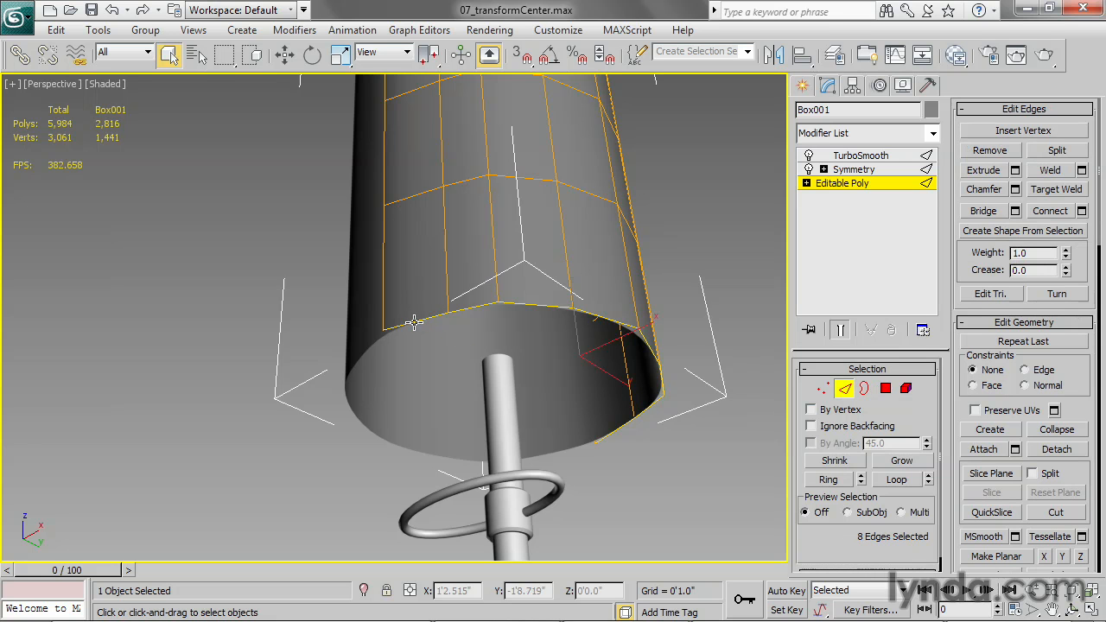
{"action": "left_click", "coordinate": [342, 55]}
{"action": "middle_click_drag", "start_coordinate": [603, 269], "coordinate": [643, 223], "text": "alt"}
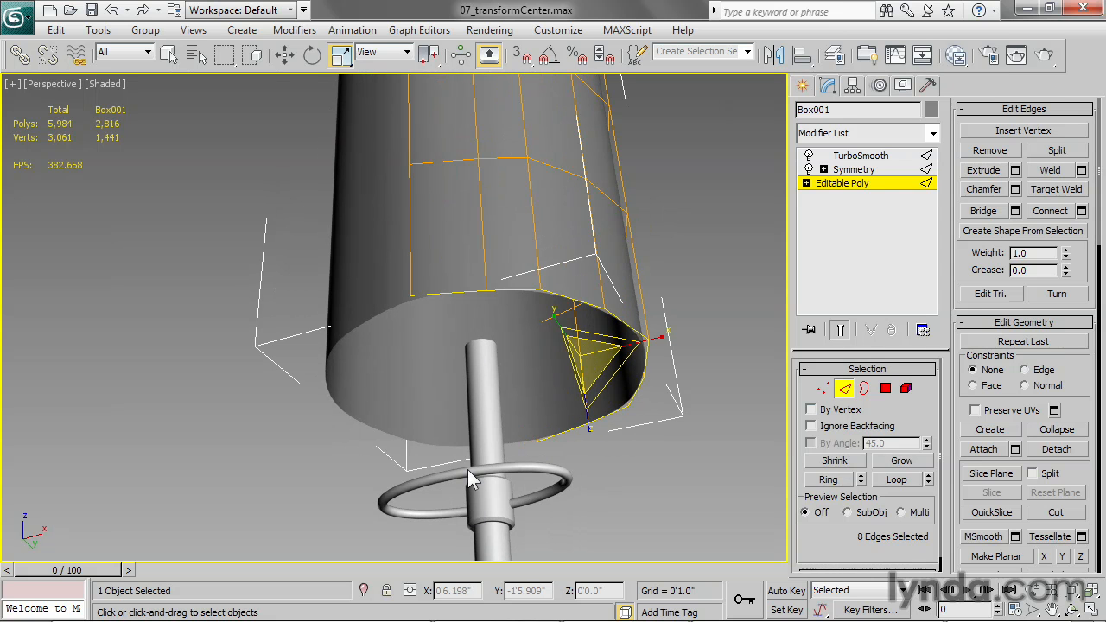
- Try to scale the bottom edges about the selection's own center, uniformly and in the XY plane, undoing each attempt
{"action": "left_click_drag", "start_coordinate": [593, 356], "coordinate": [543, 444]}
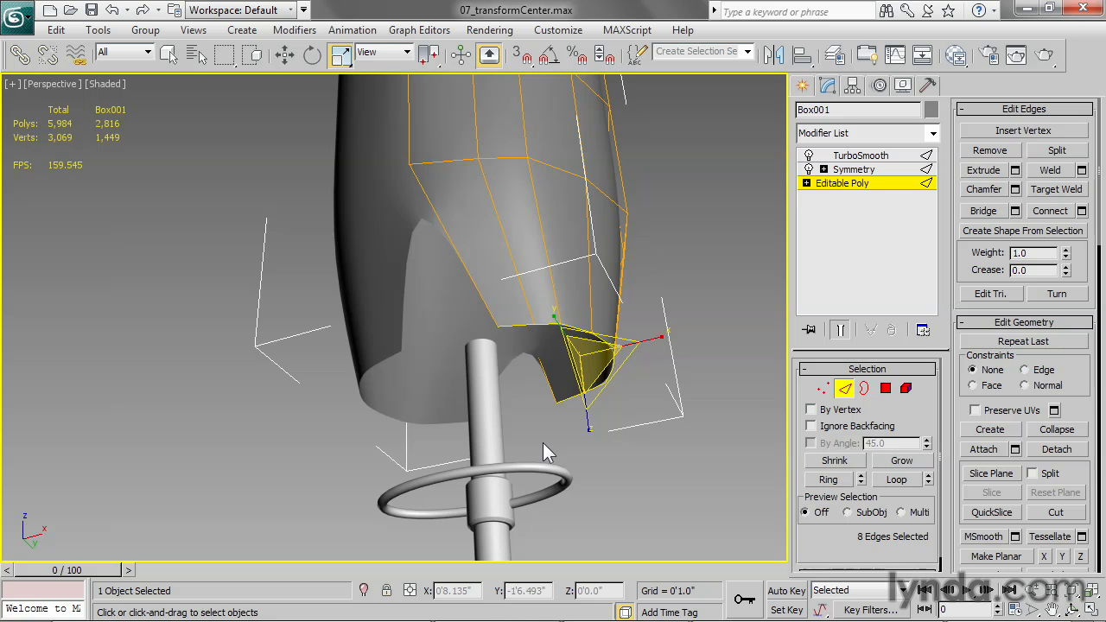
{"action": "key", "text": "ctrl+z"}
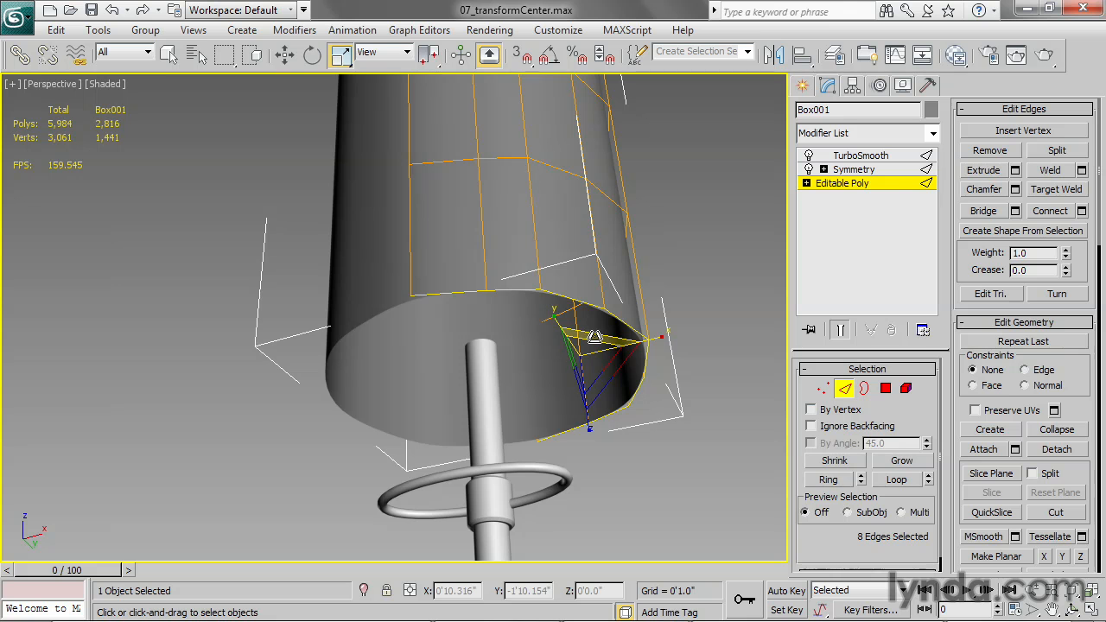
{"action": "left_click_drag", "start_coordinate": [602, 339], "coordinate": [566, 386]}
{"action": "key", "text": "ctrl+z"}
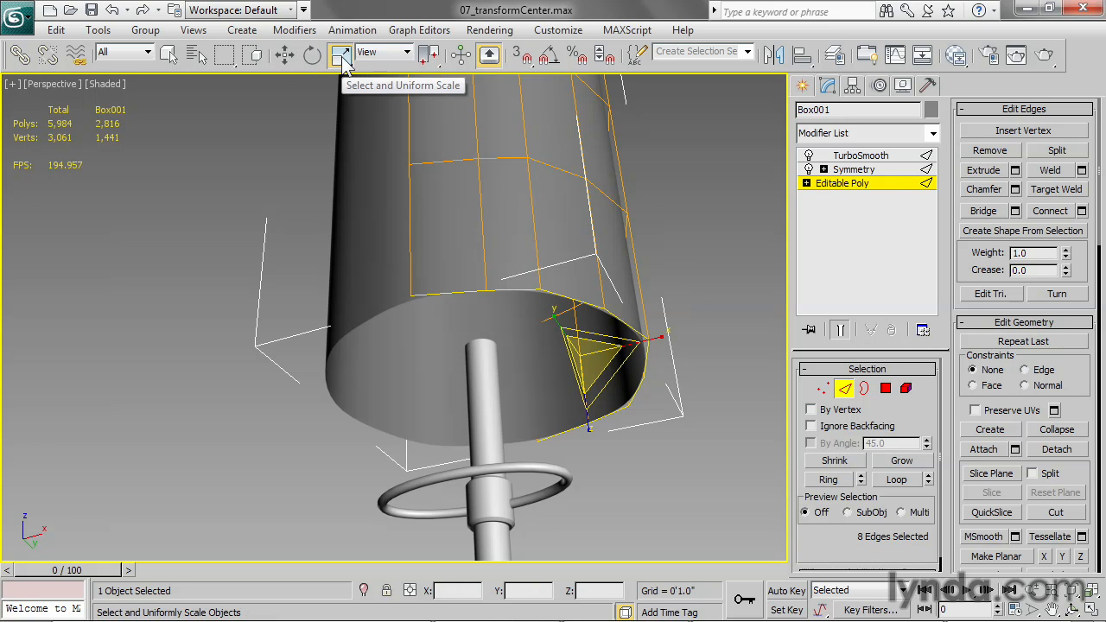
- Set the reference coordinate system to World with the transform coordinate center as pivot, and check that pivot against the grid's origin
{"action": "left_click", "coordinate": [407, 54]}
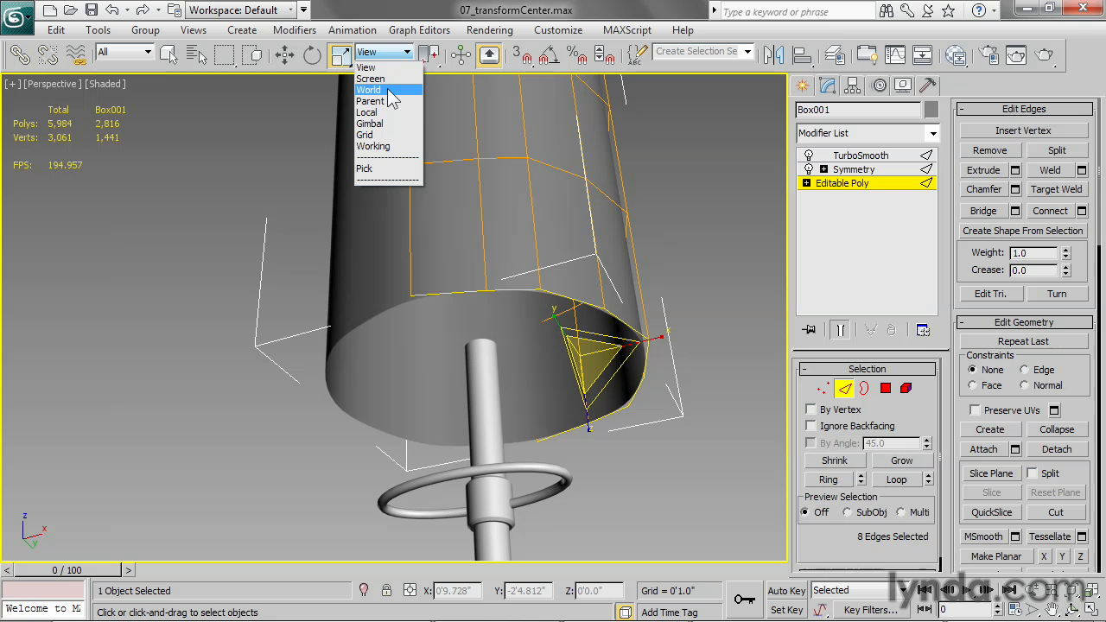
{"action": "left_click", "coordinate": [388, 89]}
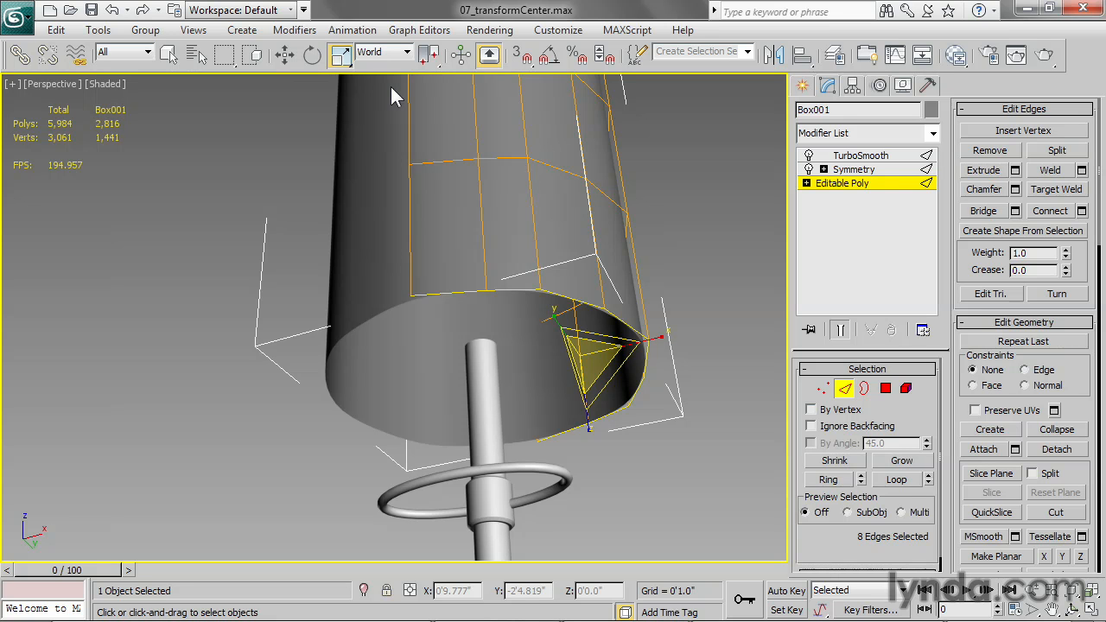
{"action": "left_click", "coordinate": [435, 62]}
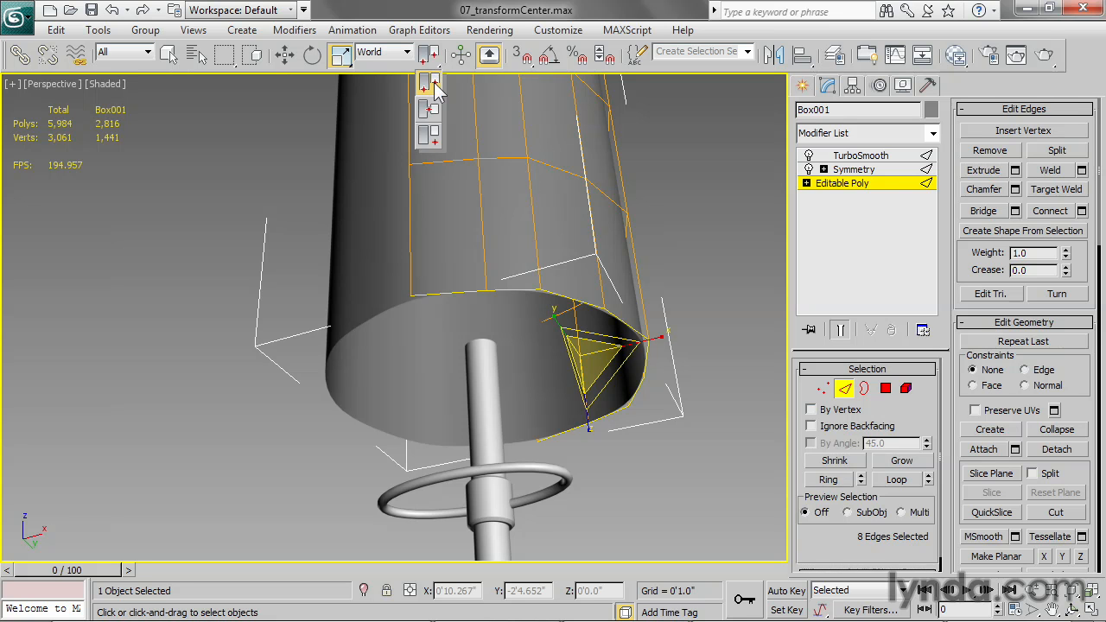
{"action": "left_click", "coordinate": [431, 136]}
{"action": "middle_click_drag", "start_coordinate": [526, 366], "coordinate": [519, 216]}
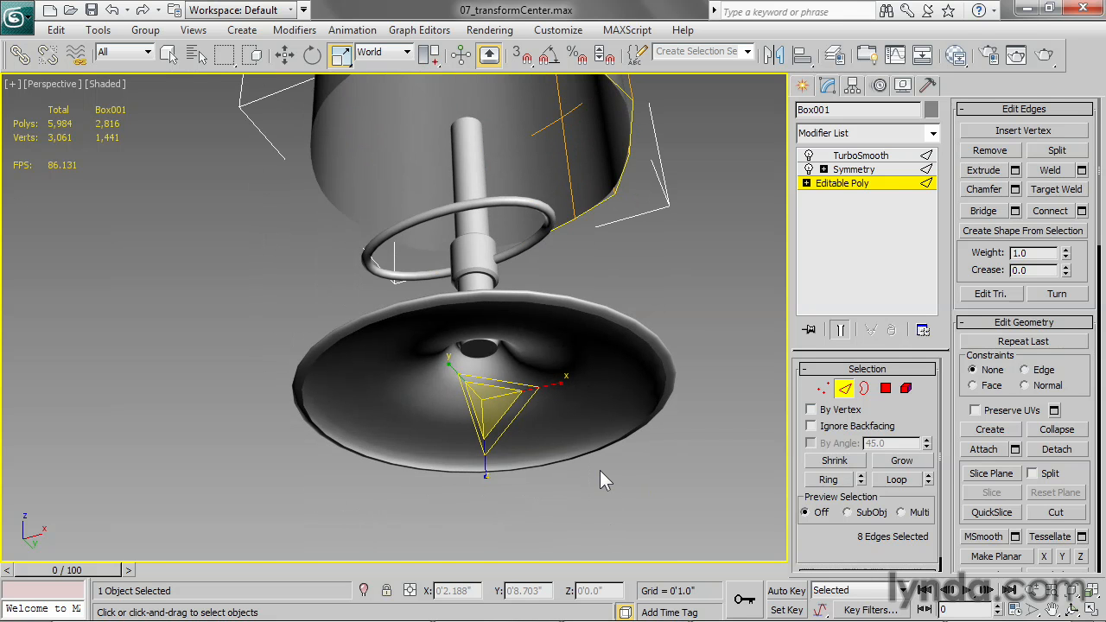
{"action": "key", "text": "g"}
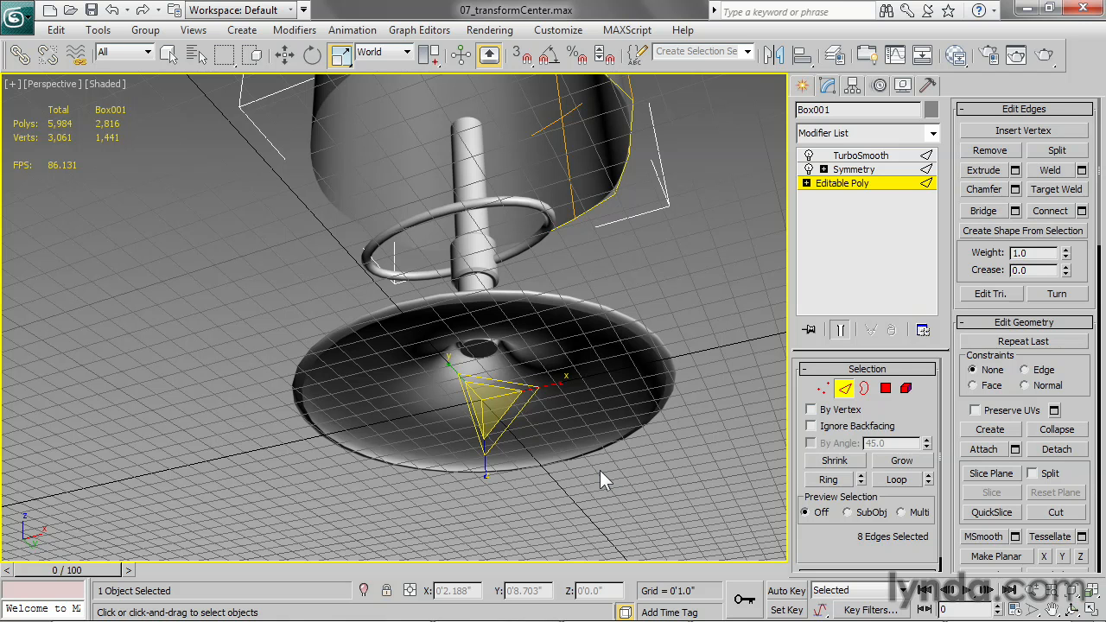
{"action": "key", "text": "g"}
{"action": "middle_click_drag", "start_coordinate": [609, 208], "coordinate": [566, 254]}
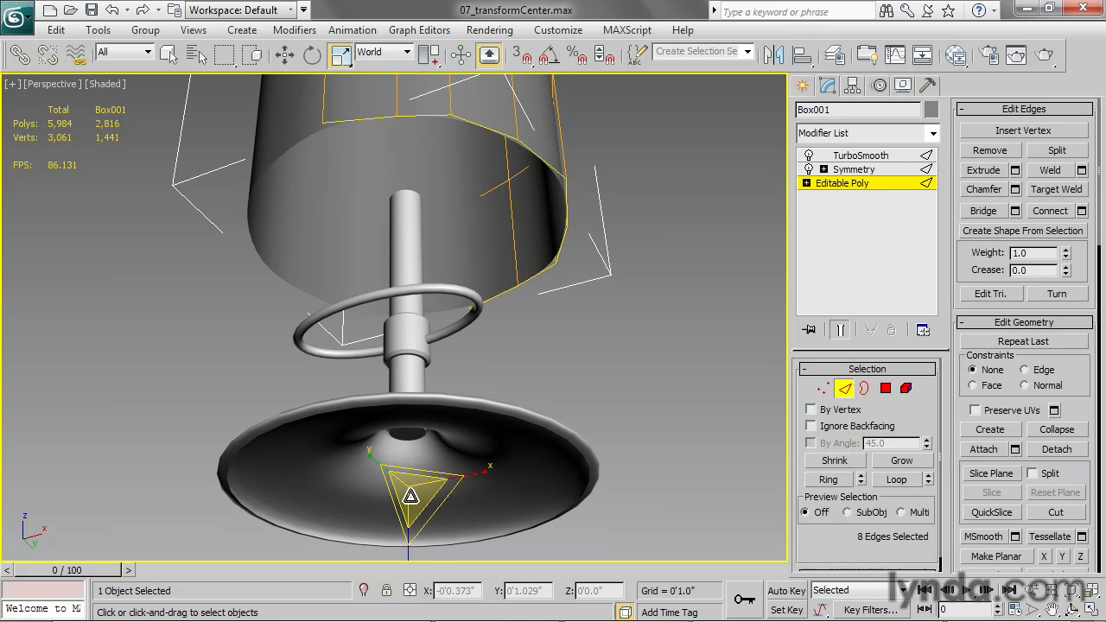
- Scale the bottom edges slightly toward the world origin and narrow them in XY to about 26 percent to fit the stem
{"action": "left_click_drag", "start_coordinate": [410, 496], "coordinate": [380, 17]}
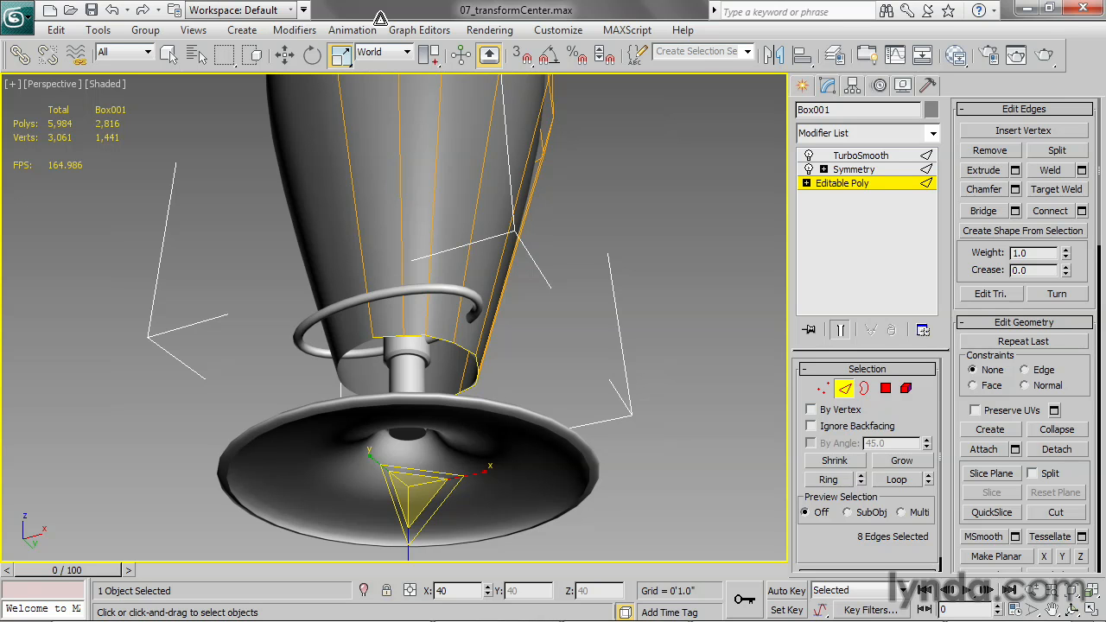
{"action": "left_click_drag", "start_coordinate": [380, 17], "coordinate": [415, 504]}
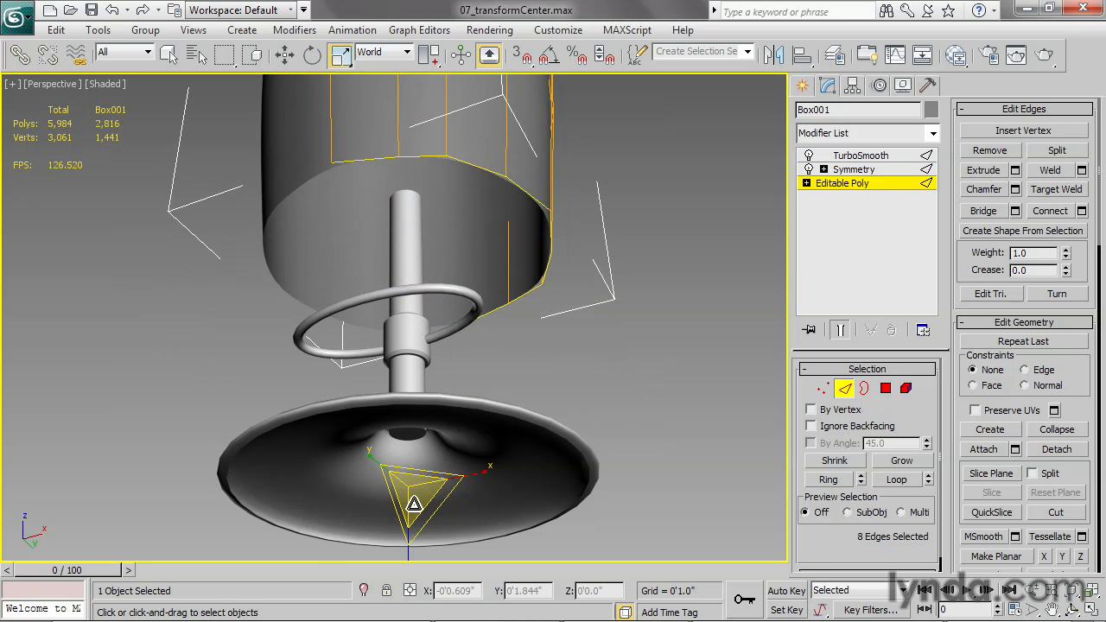
{"action": "middle_click_drag", "start_coordinate": [470, 503], "coordinate": [495, 460], "text": "alt"}
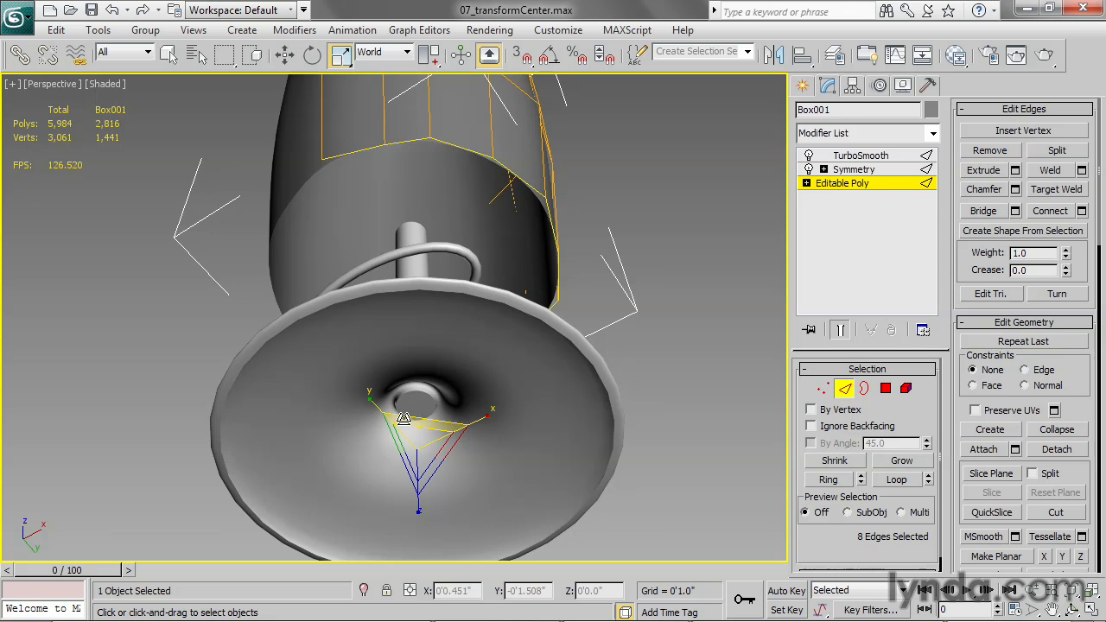
{"action": "left_click_drag", "start_coordinate": [426, 422], "coordinate": [390, 587]}
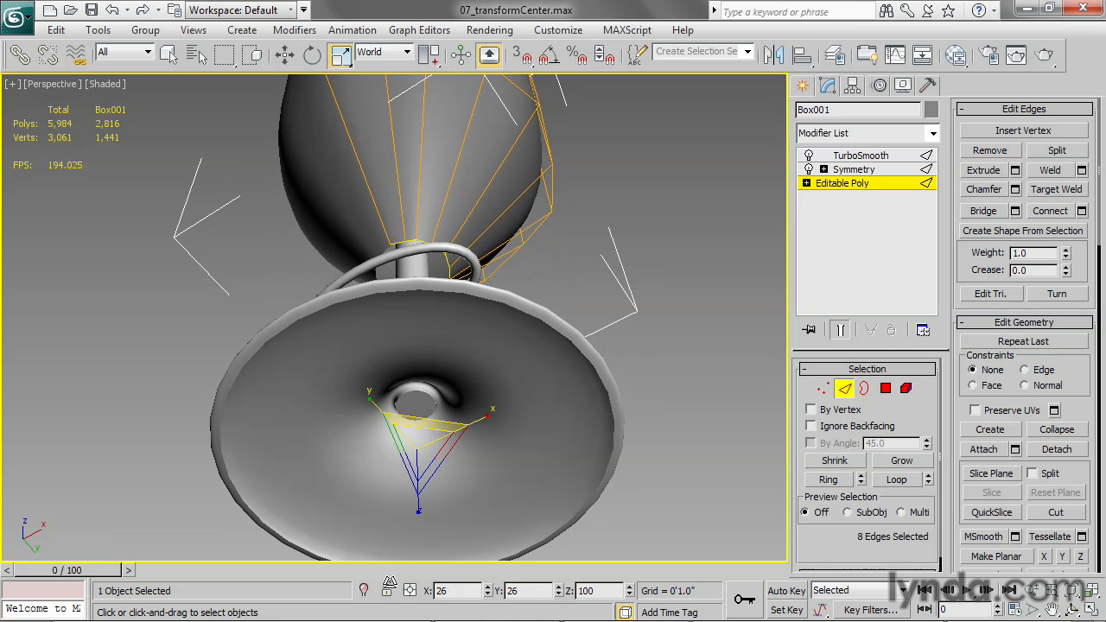
{"action": "middle_click_drag", "start_coordinate": [570, 428], "coordinate": [583, 477], "text": "alt"}
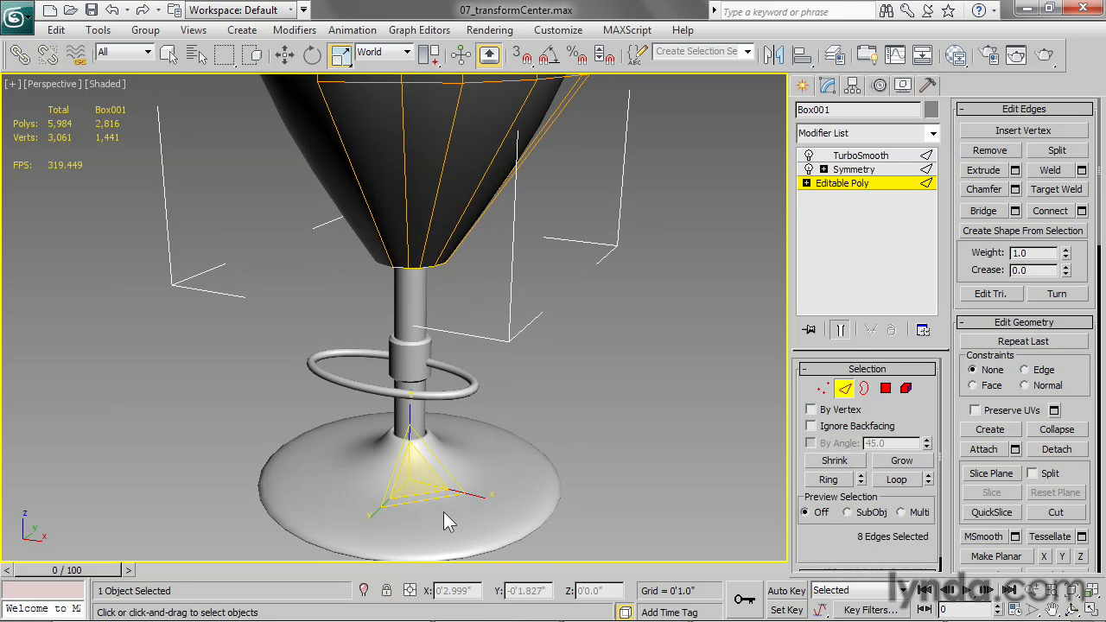
{"action": "mouse_move", "coordinate": [434, 499]}
{"action": "left_mouse_down"}
{"action": "mouse_move", "coordinate": [442, 513]}
{"action": "mouse_move", "coordinate": [421, 479]}
{"action": "mouse_move", "coordinate": [431, 503]}
{"action": "mouse_move", "coordinate": [429, 492]}
{"action": "left_mouse_up"}
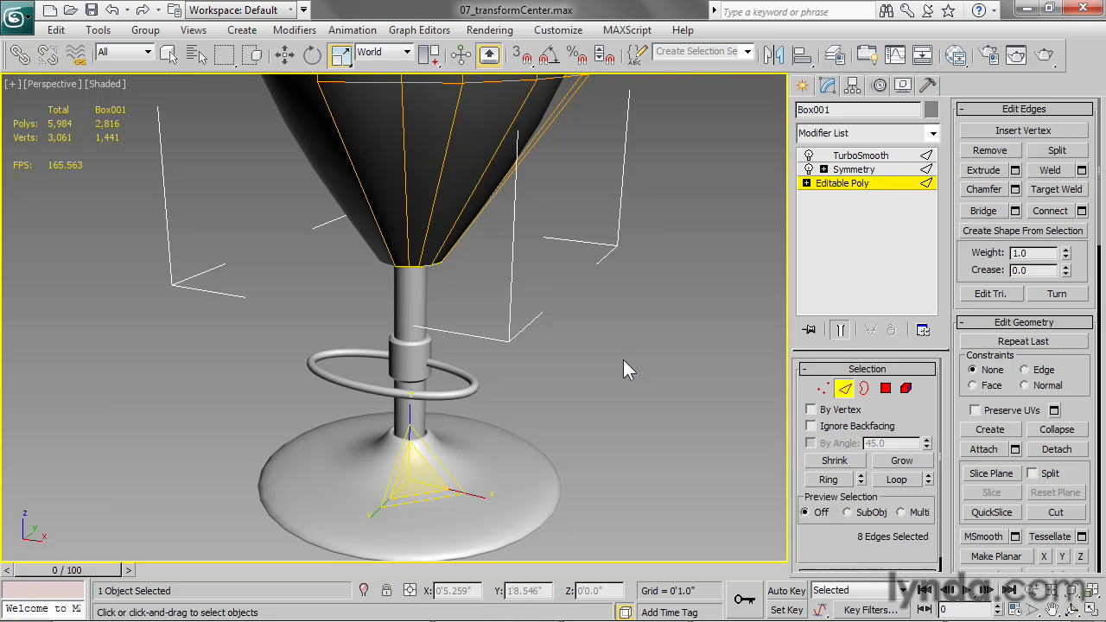
- Show the Axis Constraints toolbar and uniformly scale down the first edge loop above the bottom opening
{"action": "right_click", "coordinate": [688, 66]}
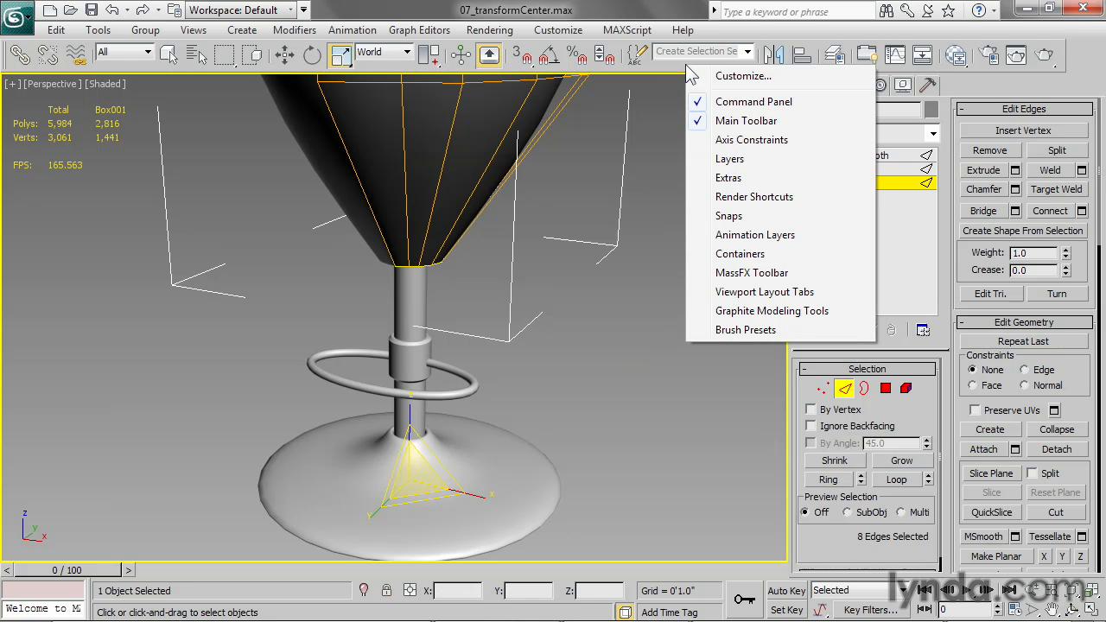
{"action": "left_click", "coordinate": [828, 144]}
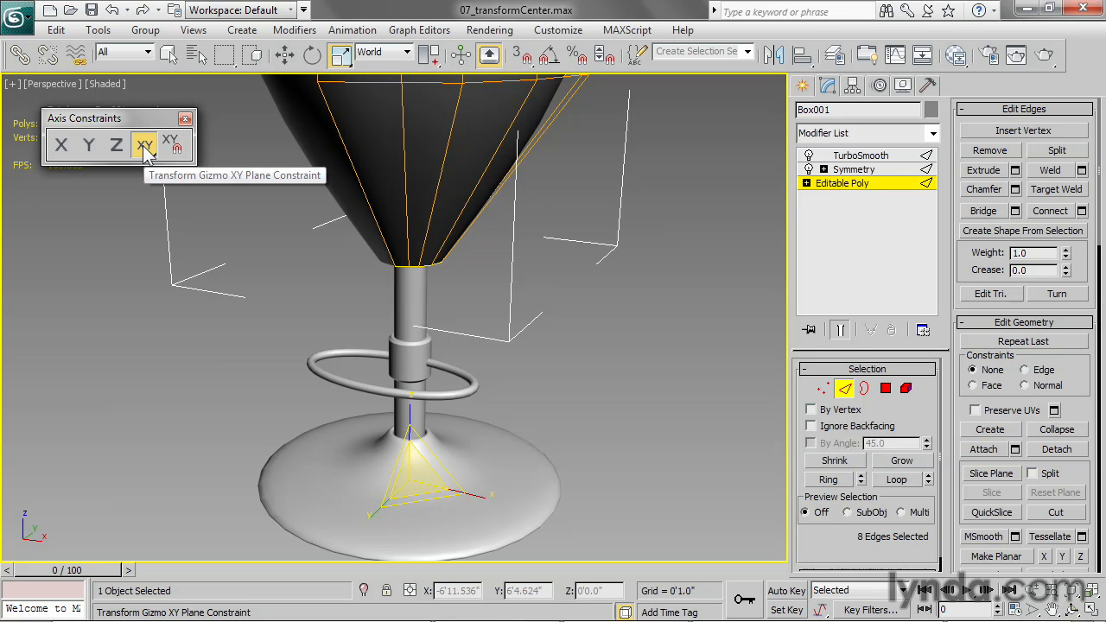
{"action": "middle_click_drag", "start_coordinate": [562, 192], "coordinate": [551, 230]}
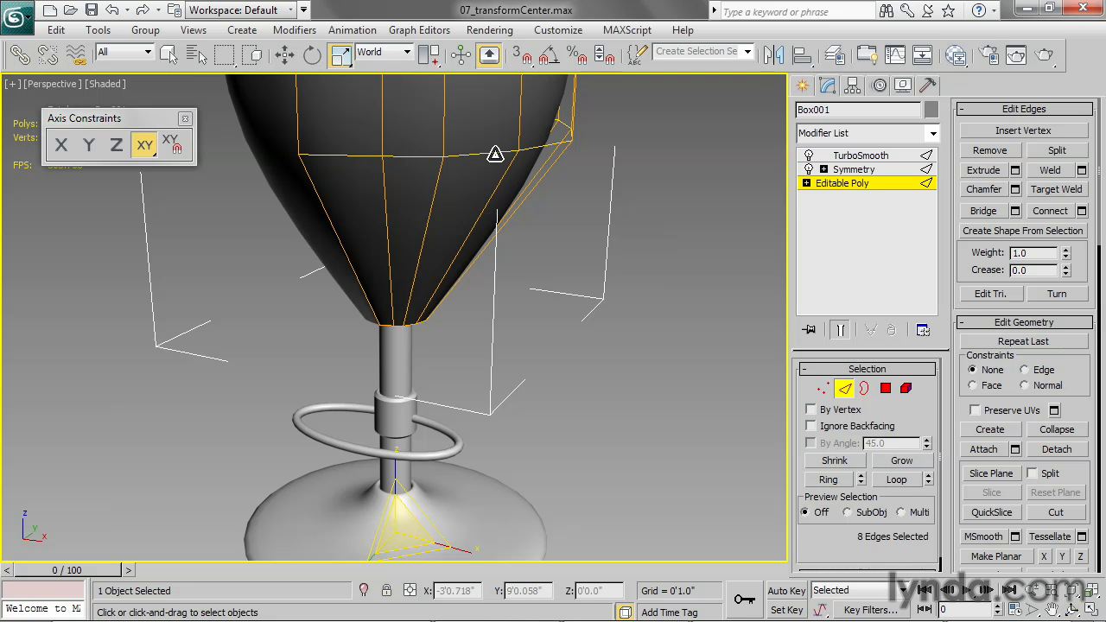
{"action": "left_click_drag", "start_coordinate": [494, 153], "coordinate": [519, 164]}
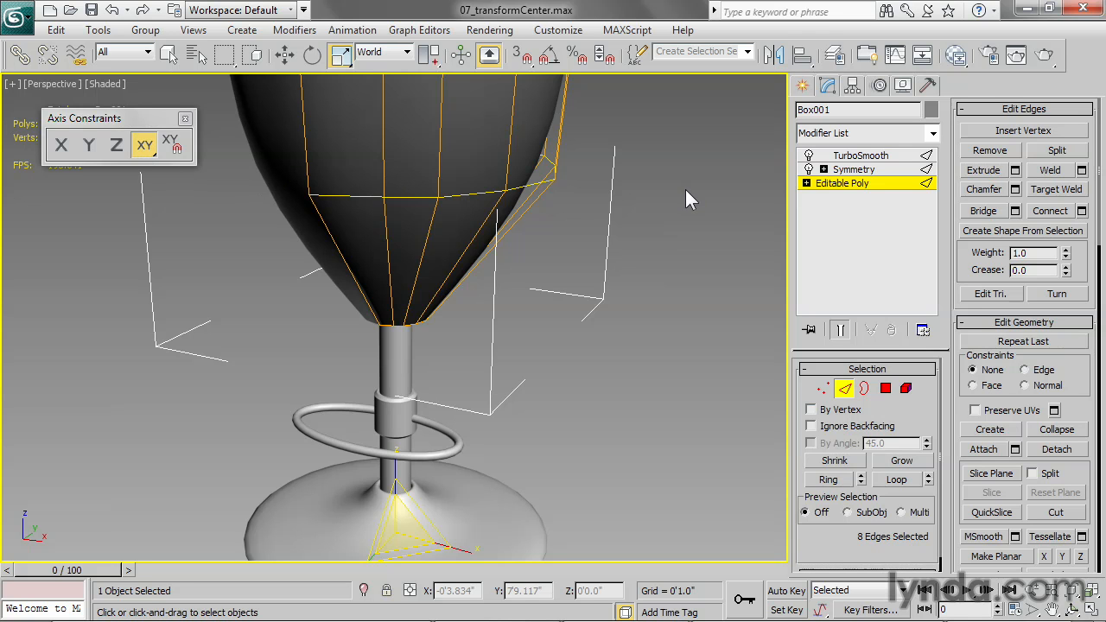
- Narrow that same edge loop toward the stem in the XY plane with non-uniform scale
{"action": "left_click", "coordinate": [342, 59]}
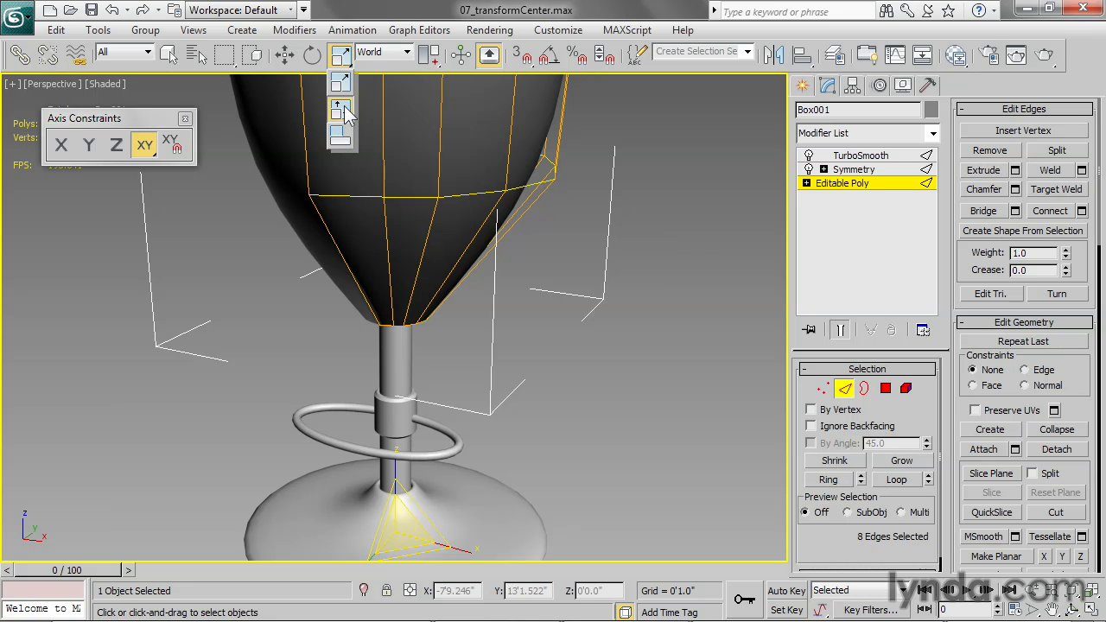
{"action": "left_click_drag", "start_coordinate": [345, 105], "coordinate": [343, 103]}
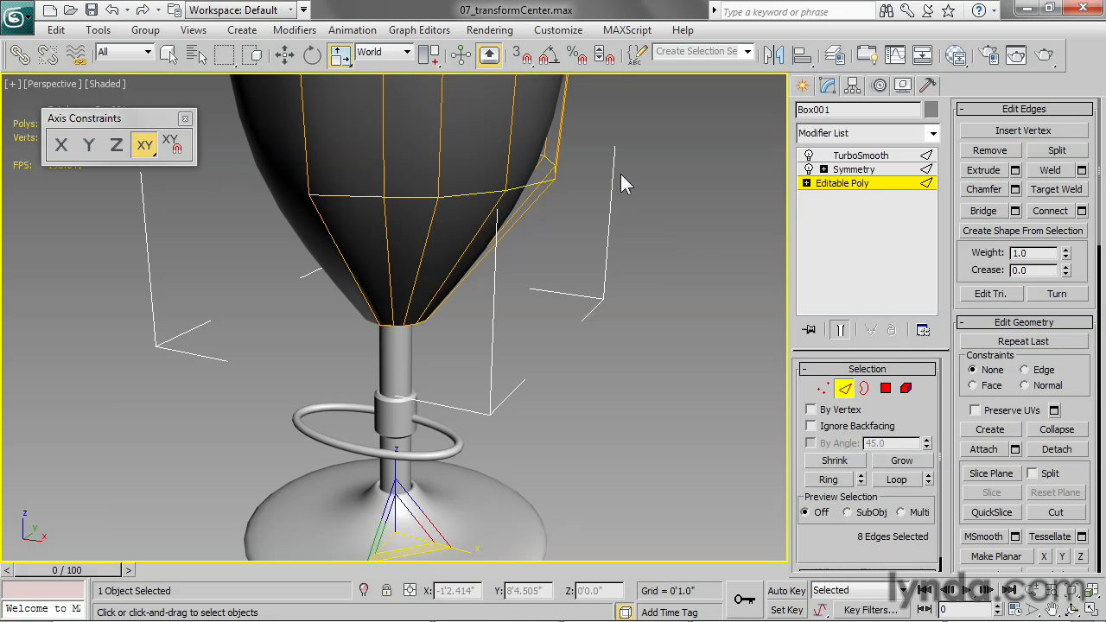
{"action": "left_click_drag", "start_coordinate": [531, 185], "coordinate": [488, 117]}
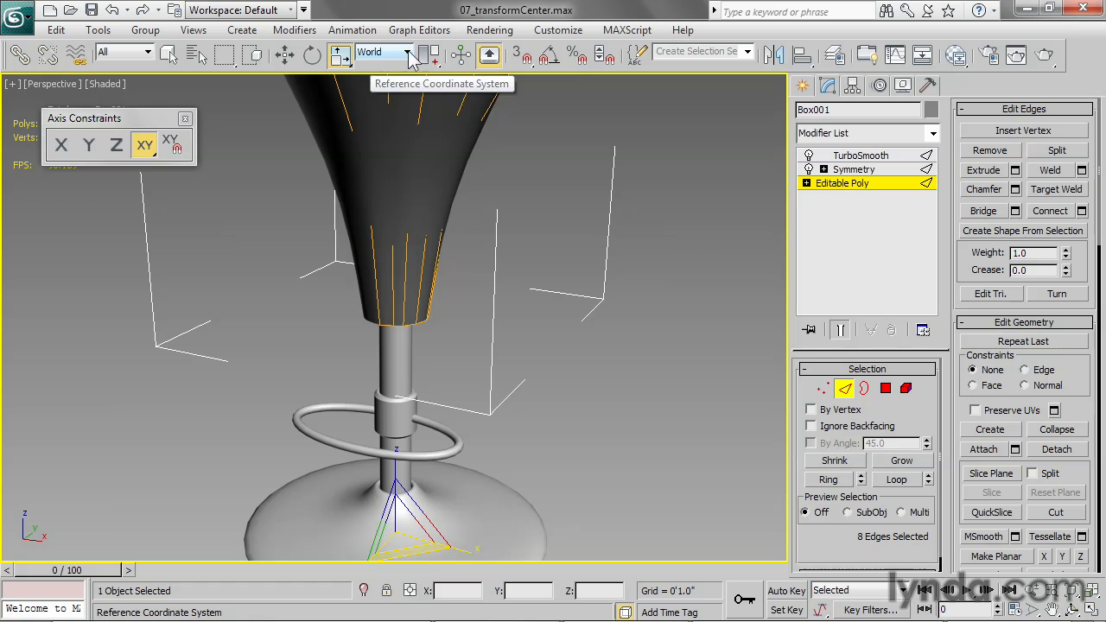
- Keep the transform coordinate center as pivot and narrow the next edge loop up in the XY plane
{"action": "left_click_drag", "start_coordinate": [430, 58], "coordinate": [435, 145]}
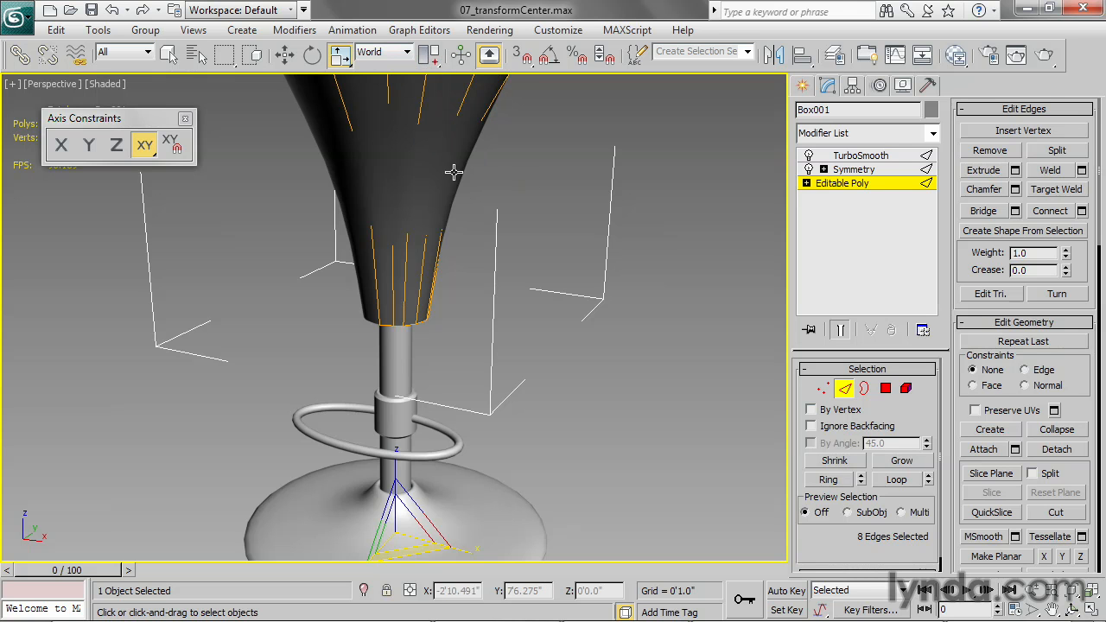
{"action": "middle_click_drag", "start_coordinate": [512, 178], "coordinate": [510, 269]}
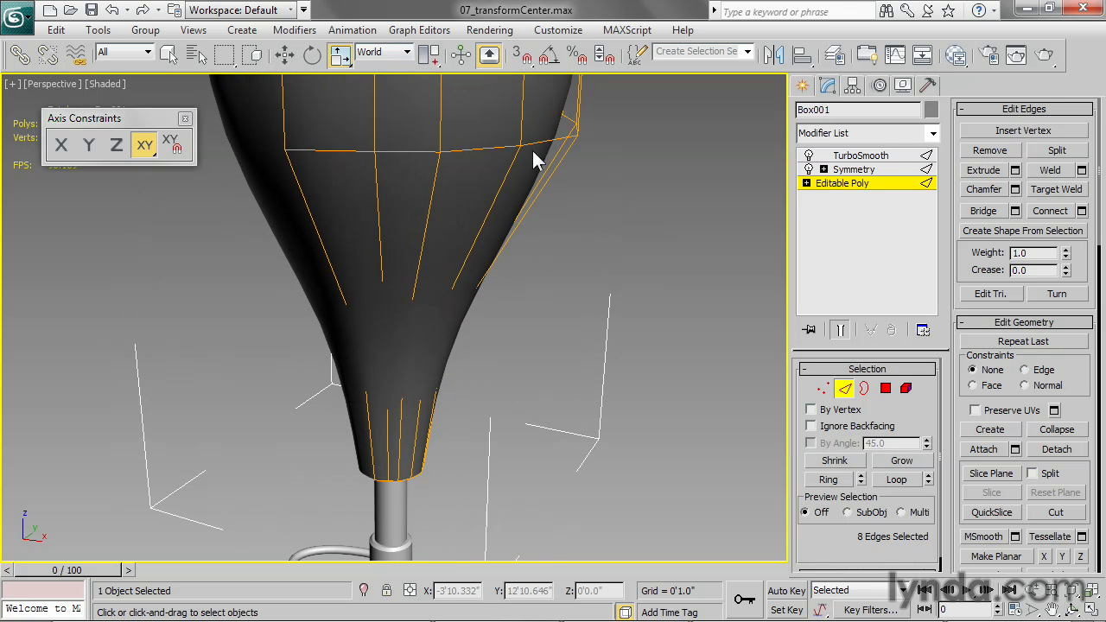
{"action": "left_click_drag", "start_coordinate": [538, 141], "coordinate": [561, 412]}
{"action": "scroll", "coordinate": [526, 314], "scroll_direction": "up", "scroll_amount": 3}
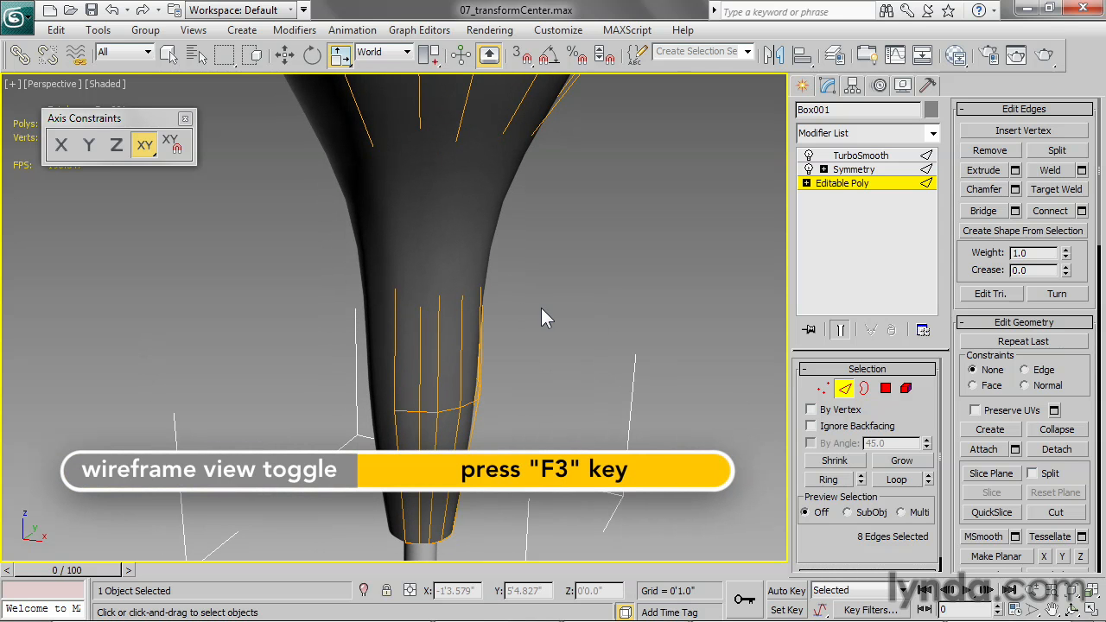
- Narrow the lowest edge loop above the bottom opening in XY using wireframe display, and return to shaded display
{"action": "key", "text": "F3"}
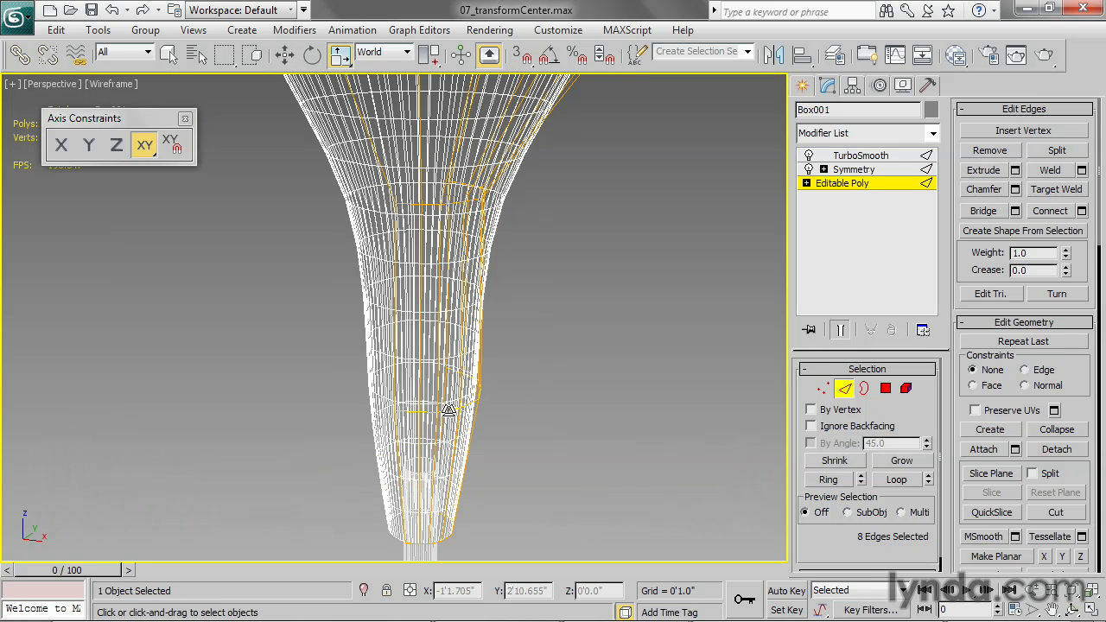
{"action": "left_click_drag", "start_coordinate": [449, 409], "coordinate": [439, 351]}
{"action": "scroll", "coordinate": [494, 341], "scroll_direction": "down", "scroll_amount": 5}
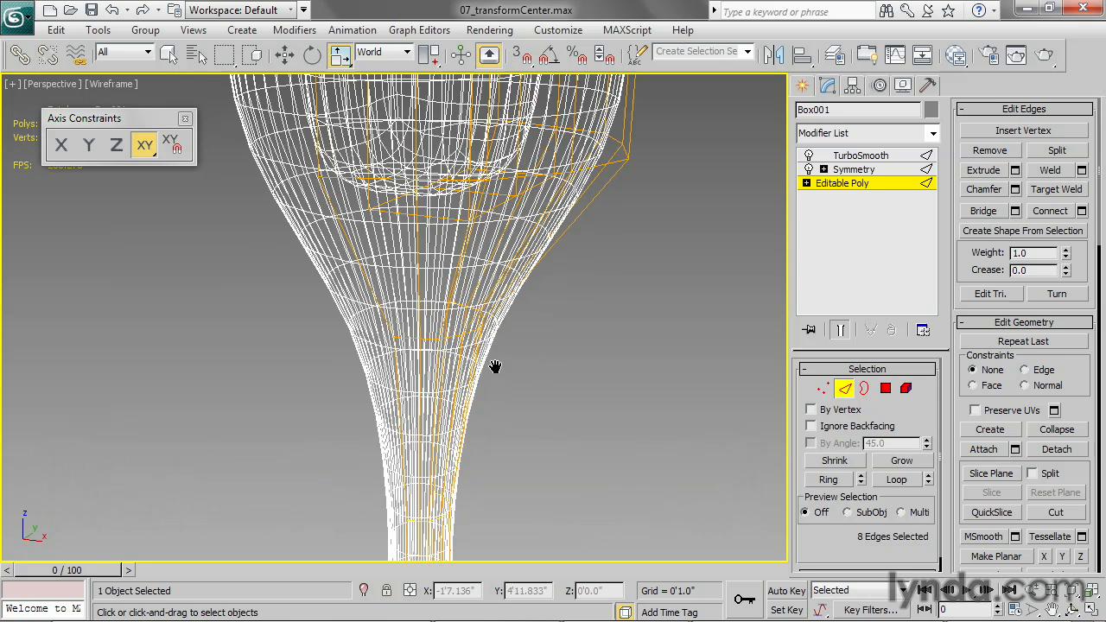
{"action": "middle_click_drag", "start_coordinate": [527, 346], "coordinate": [534, 321]}
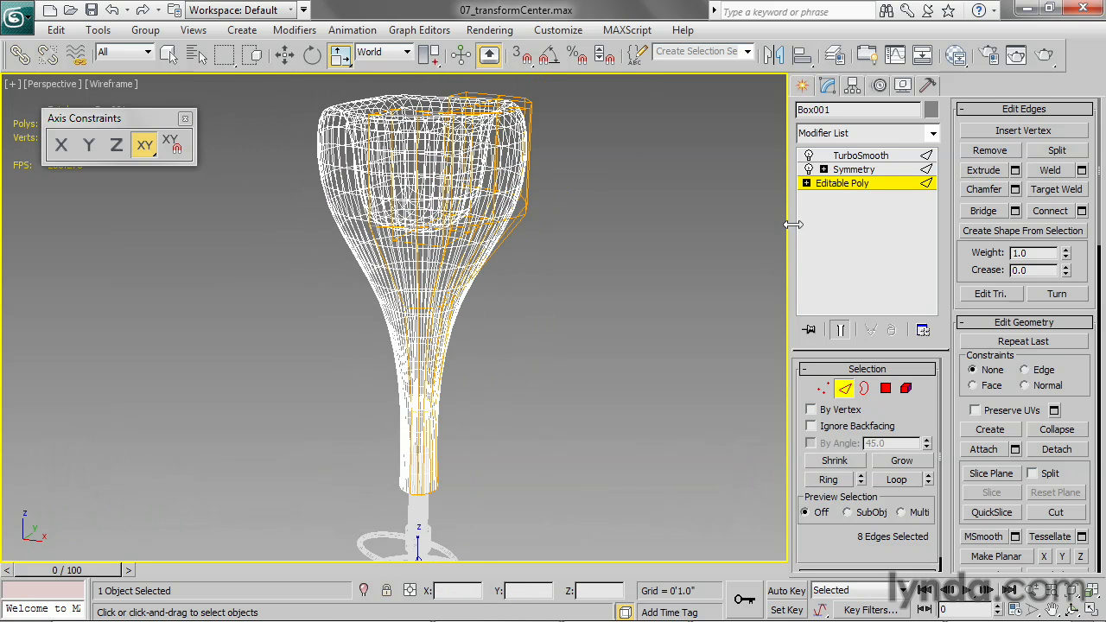
{"action": "key", "text": "F3"}
{"action": "middle_click_drag", "start_coordinate": [630, 228], "coordinate": [626, 294], "text": "alt"}
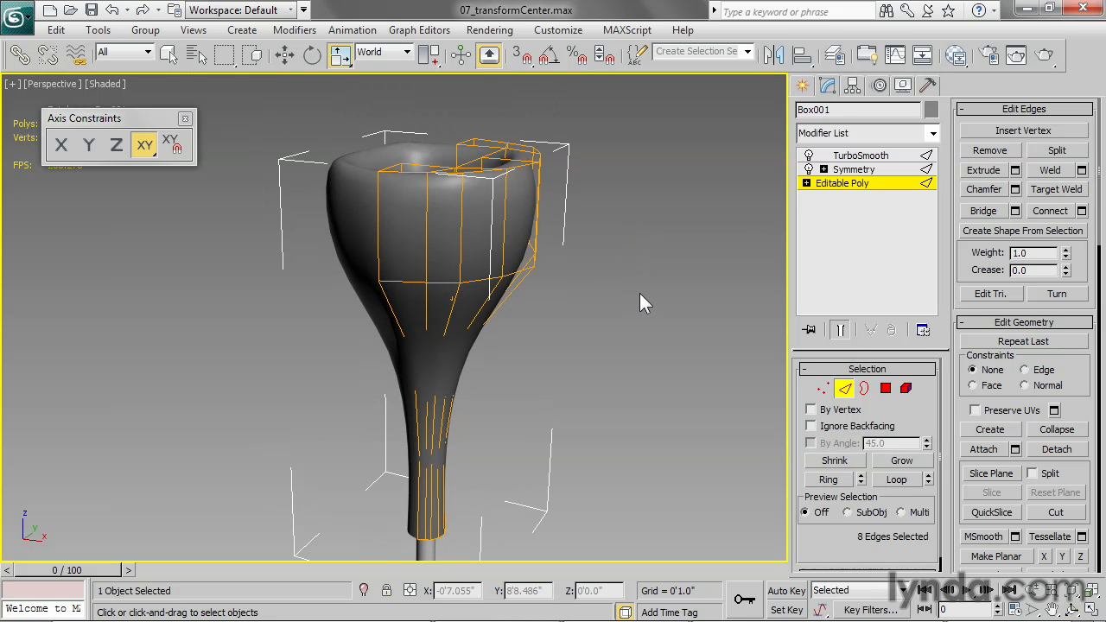